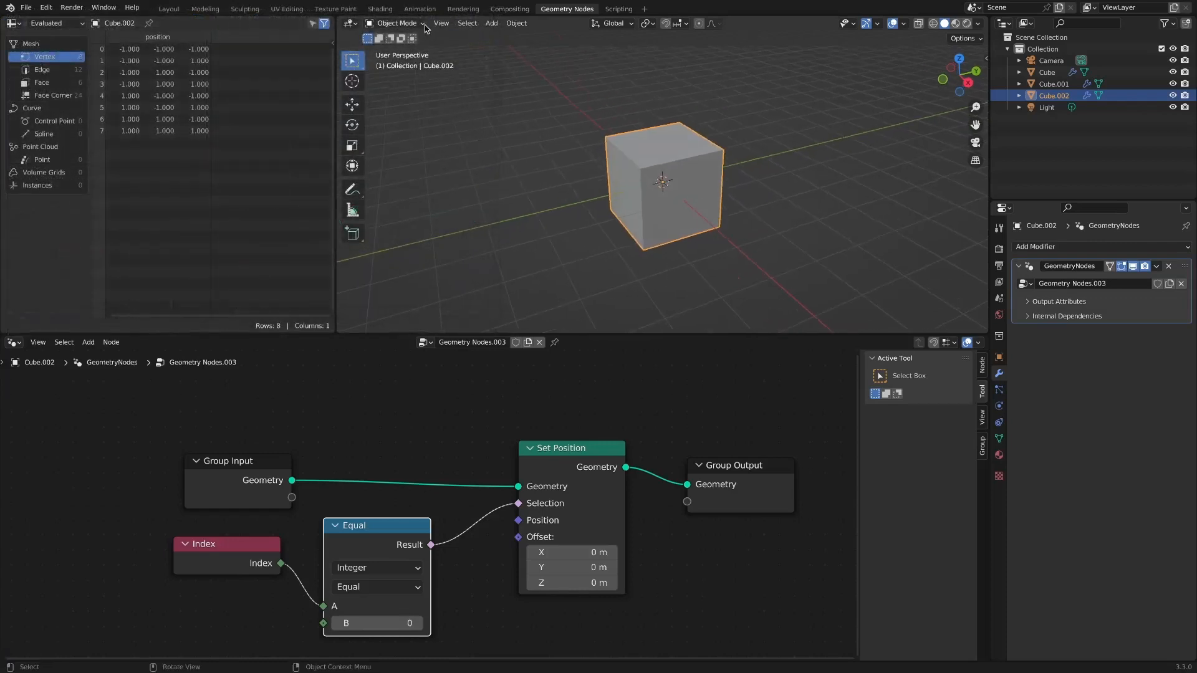
# Inspect corner vertices in Edit Mode with the spreadsheet filtered to selected vertices only.
pyautogui.click(425, 26)
pyautogui.click(402, 45)
pyautogui.moveTo(576, 102); pyautogui.dragTo(628, 161)
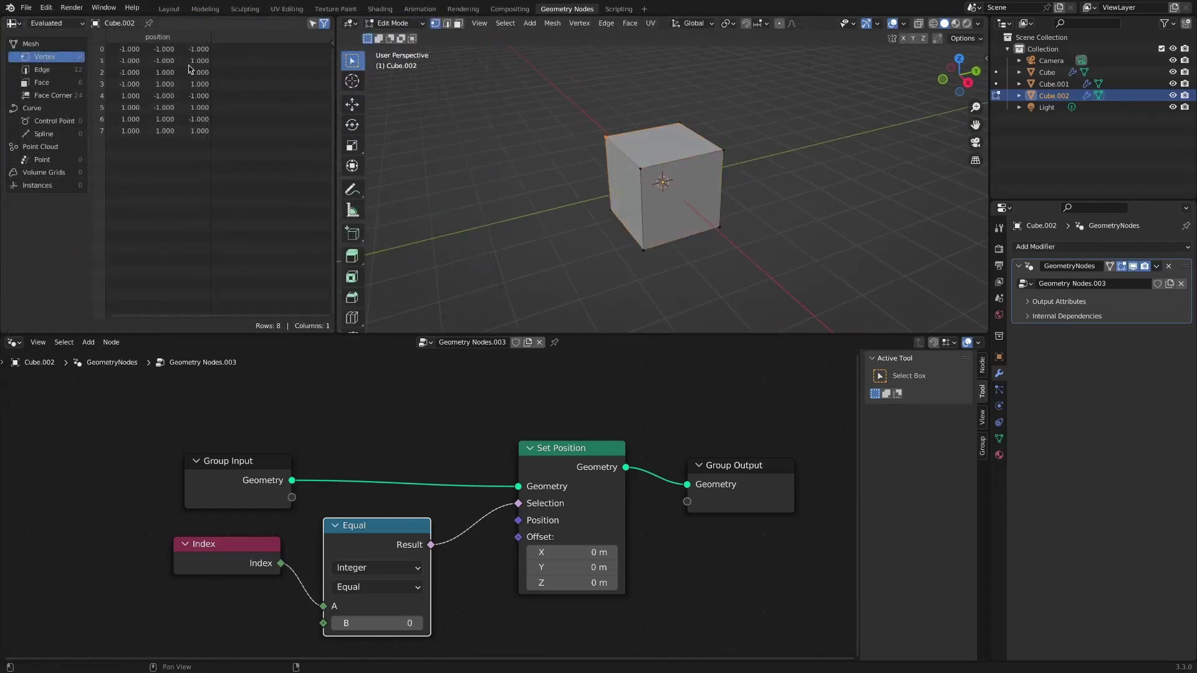
pyautogui.click(312, 25)
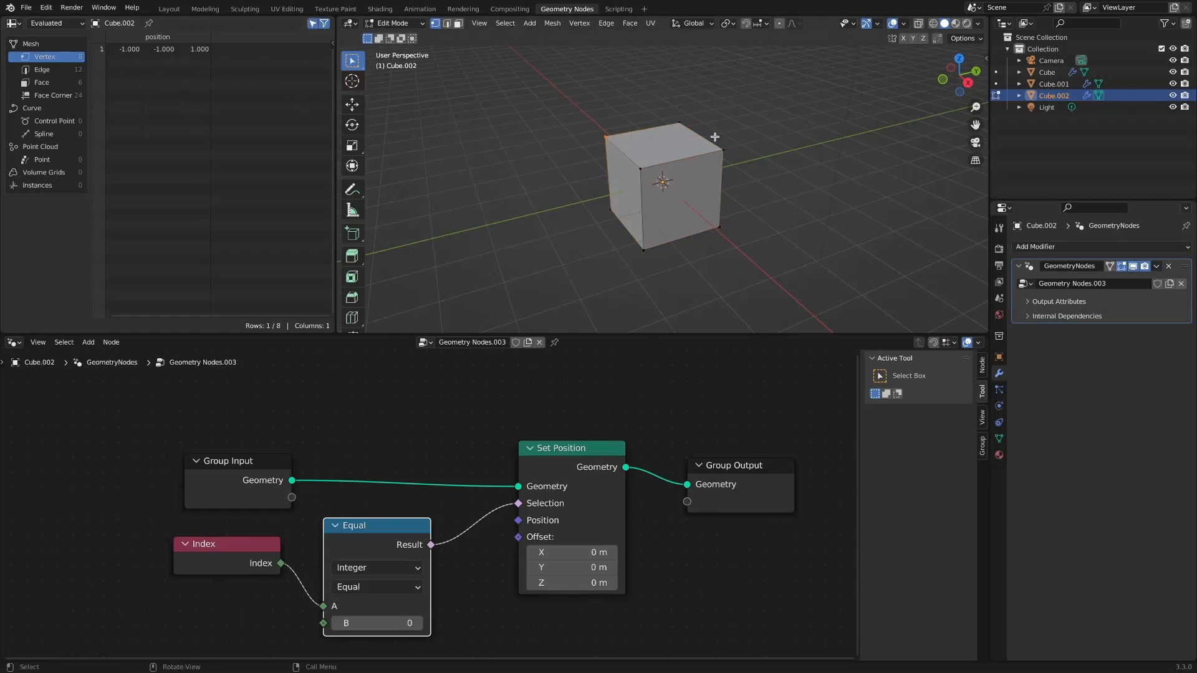
pyautogui.click(726, 154)
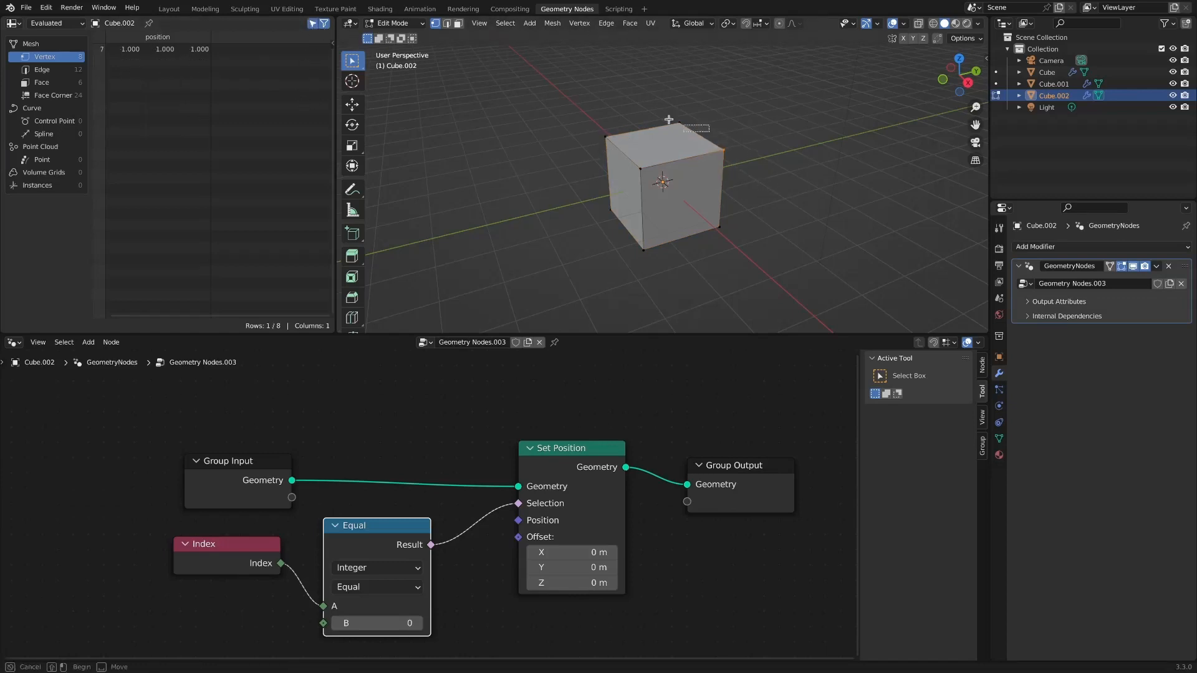
pyautogui.moveTo(668, 119); pyautogui.dragTo(709, 133)
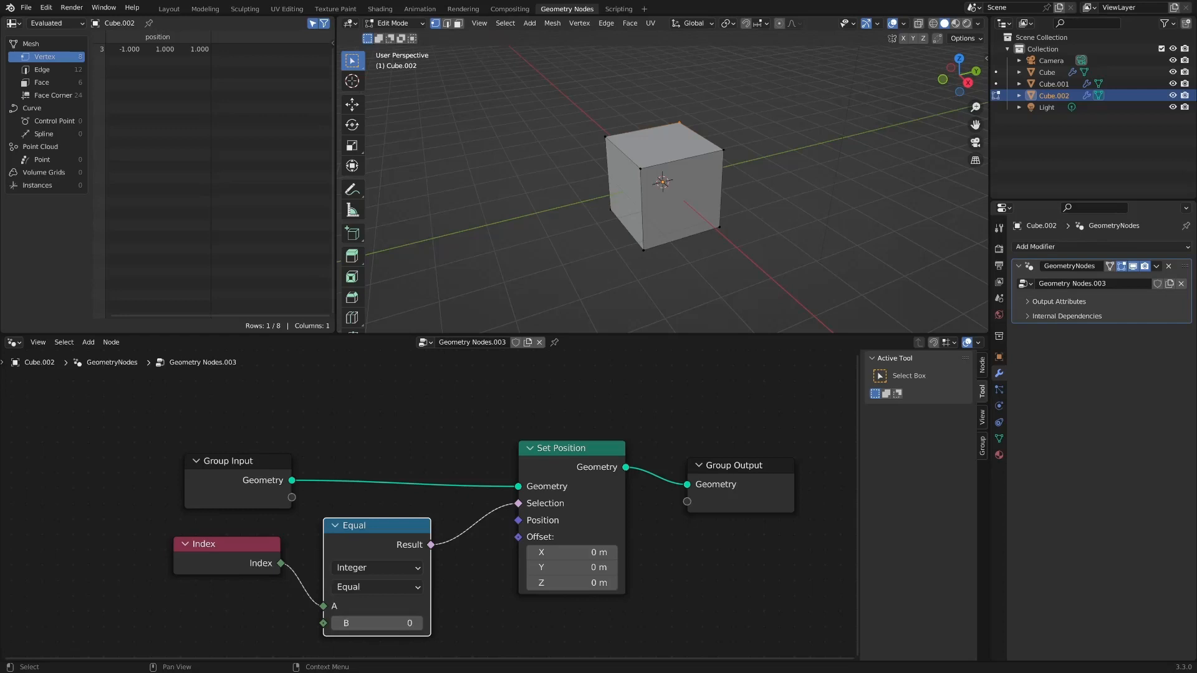
pyautogui.press('Tab')
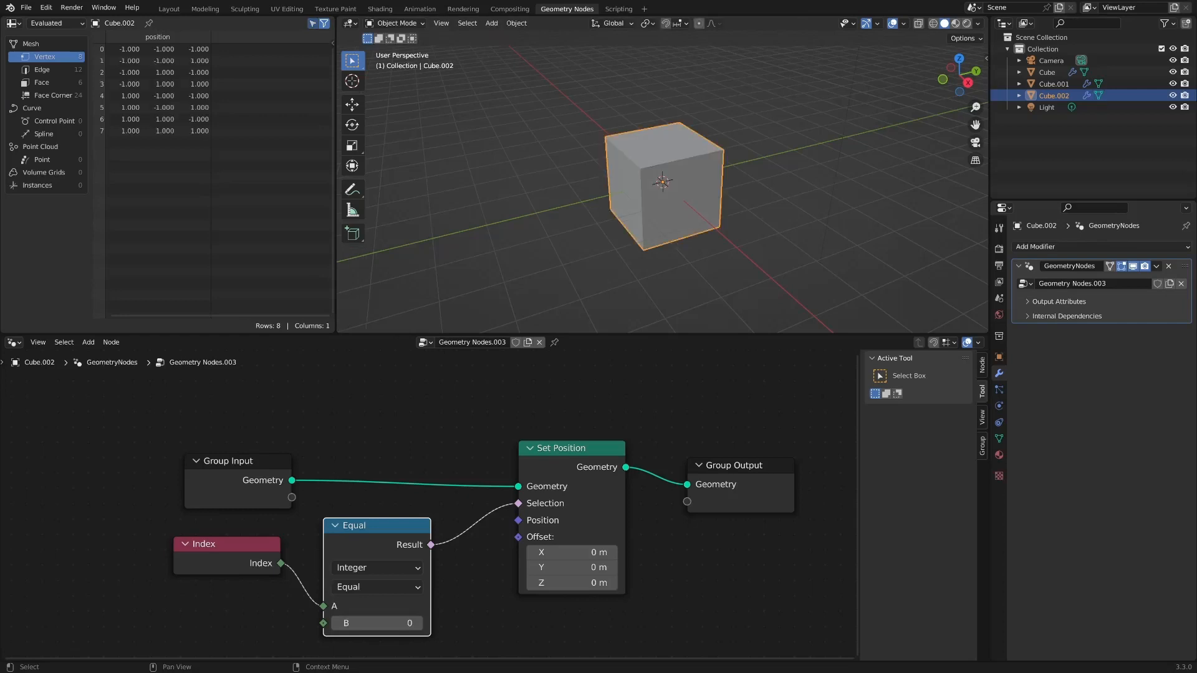
# Insert a Subdivide Mesh node into the geometry link, inspect the result, then undo it.
pyautogui.hotkey('shift', 'a')
pyautogui.click(365, 309)
pyautogui.click(398, 431)
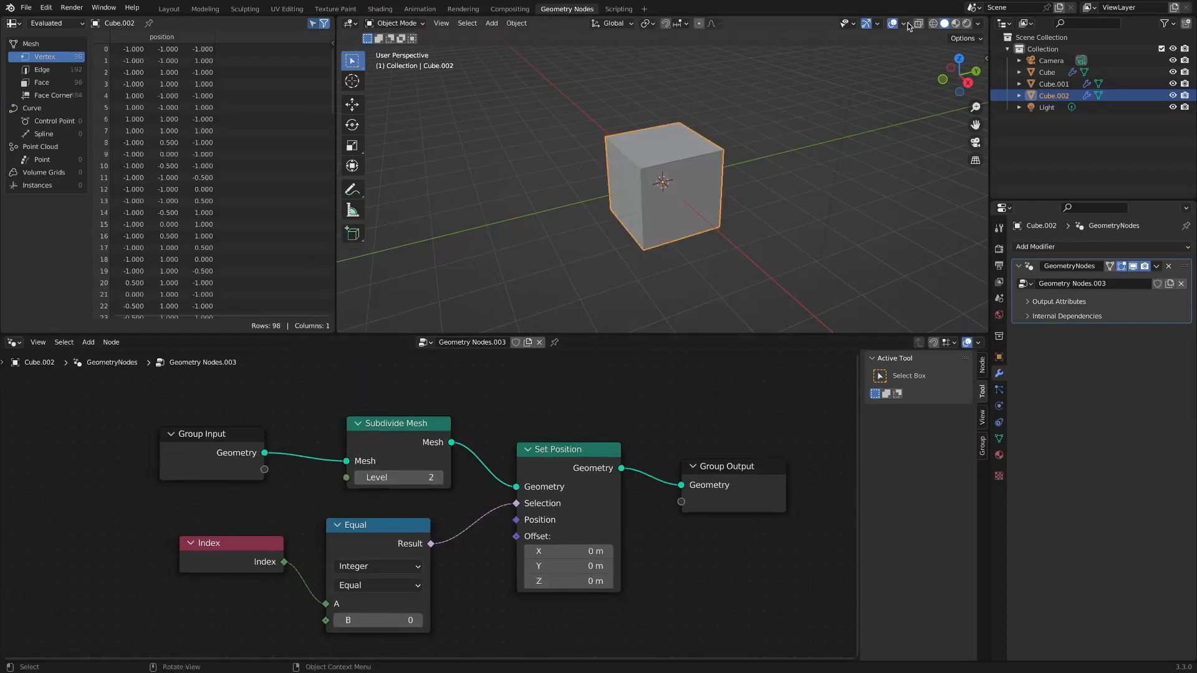
pyautogui.click(395, 24)
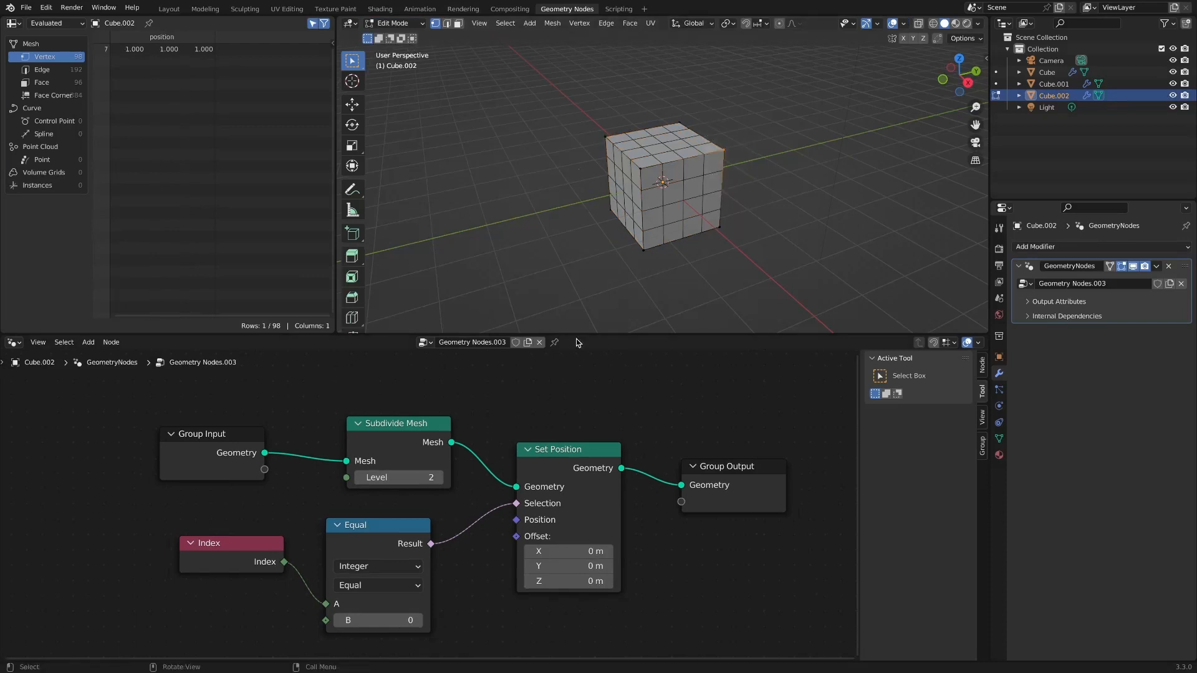
pyautogui.press('Tab')
pyautogui.scroll(2, 674, 188)
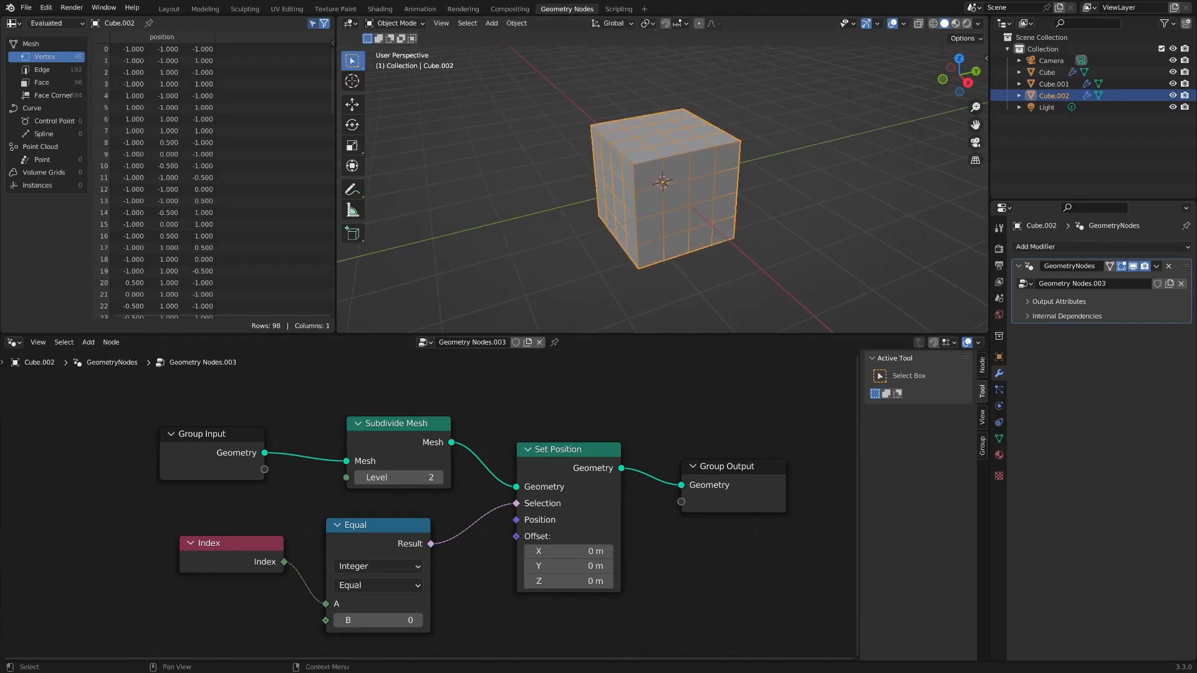
pyautogui.hotkey('ctrl', 'z')
# Add the Index Viewer Fields II group into the geometry link, collapsed, showing vertex index numbers.
pyautogui.hotkey('shift', 'a')
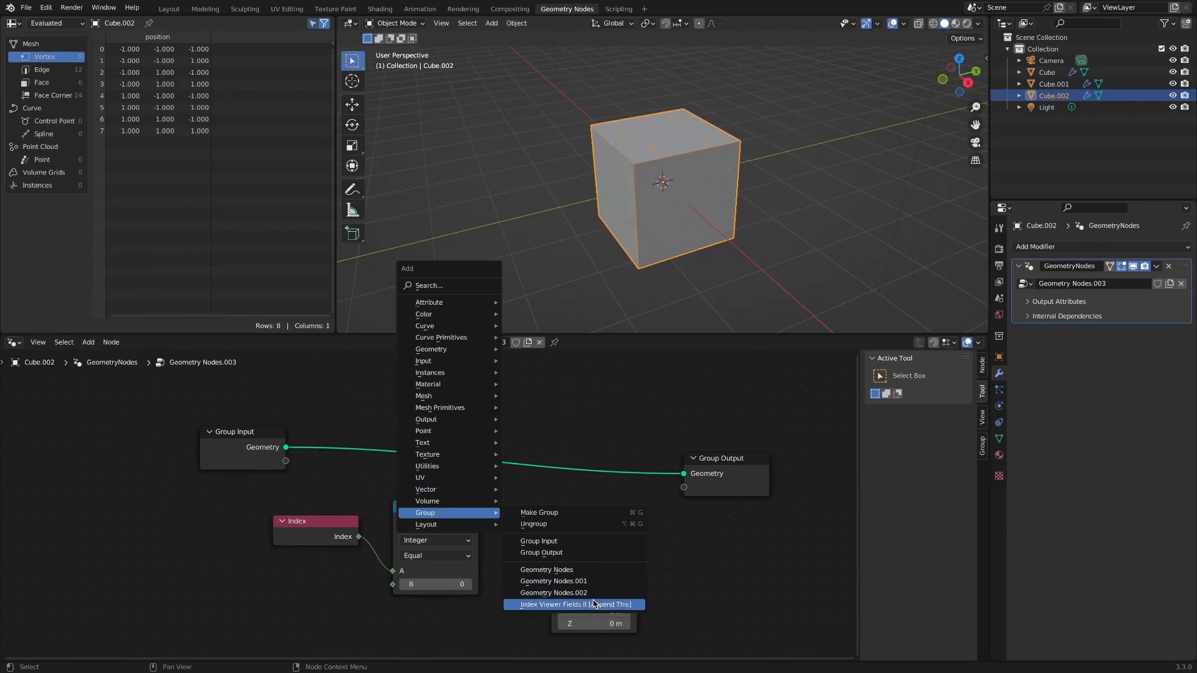
pyautogui.click(602, 607)
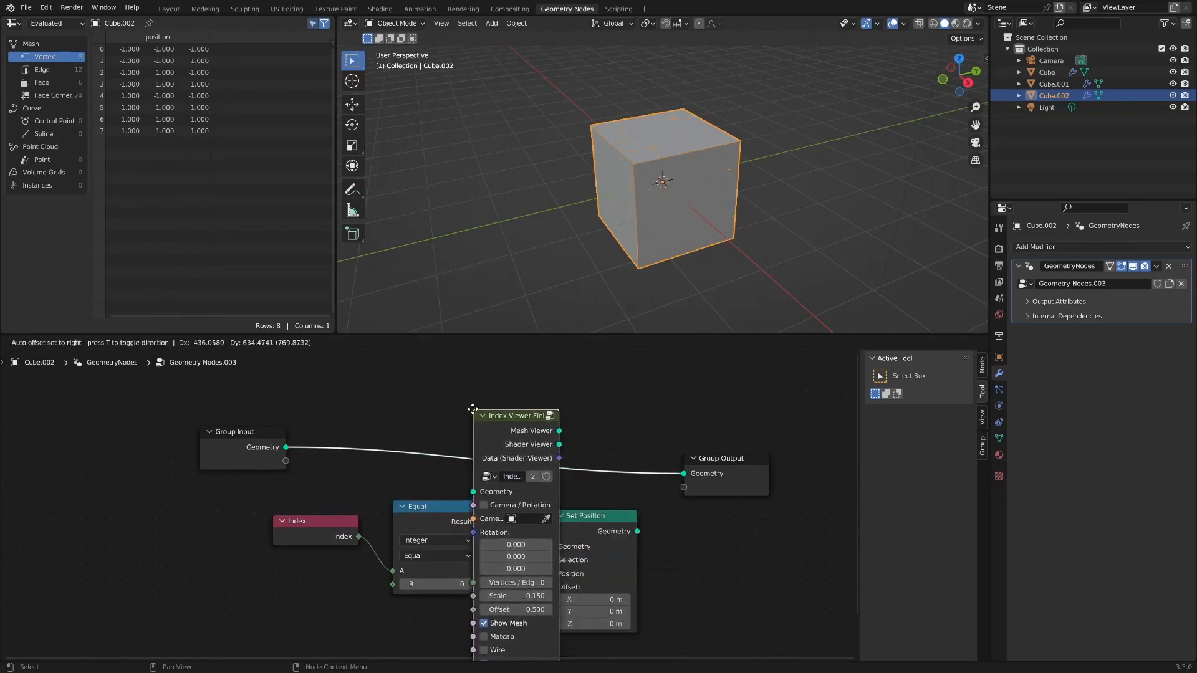
pyautogui.click(491, 409)
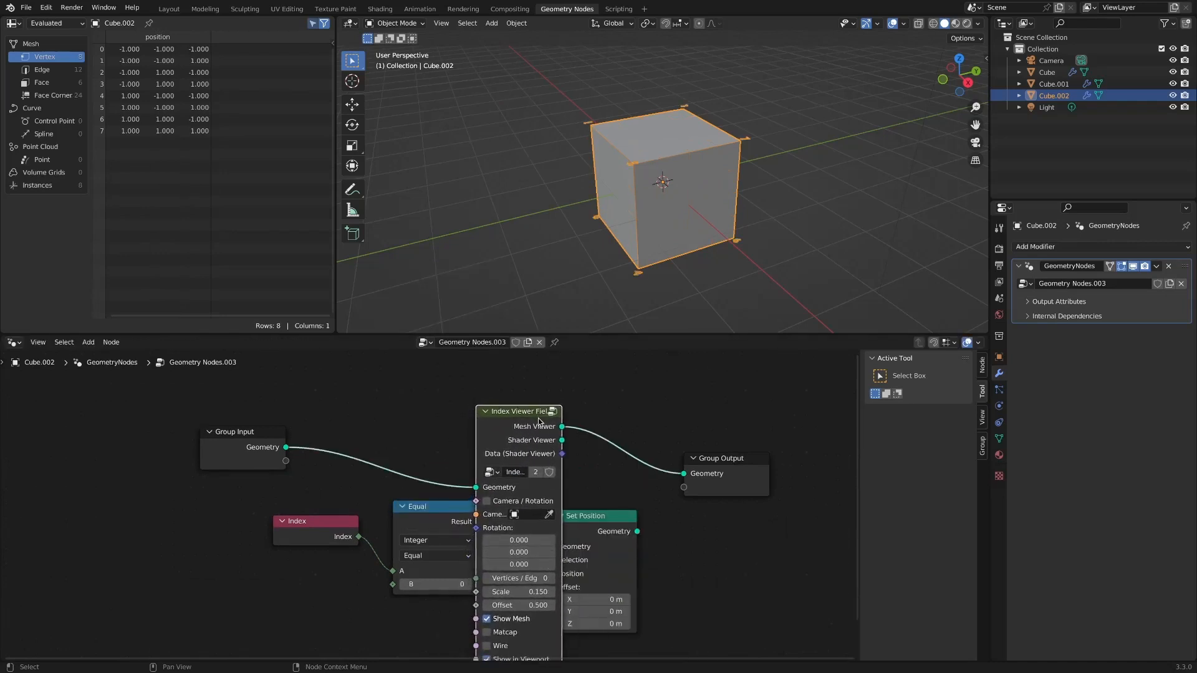
pyautogui.press('h')
pyautogui.moveTo(727, 236)
pyautogui.keyDown('ctrl'); pyautogui.mouseDown(button='middle')
pyautogui.moveTo(728, 187)
pyautogui.moveTo(655, 215)
pyautogui.mouseUp(button='middle'); pyautogui.keyUp('ctrl')
pyautogui.click(823, 235)
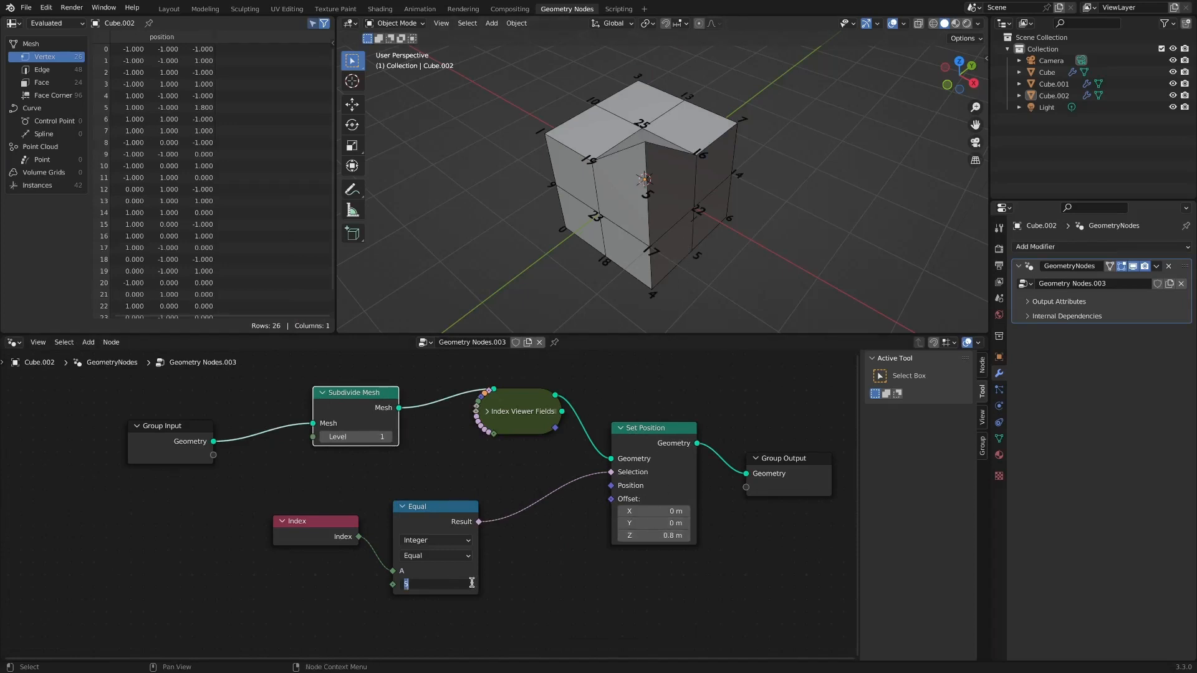
pyautogui.write('25')
# Target vertex index 25 so it rises 0.8 m into a peak.
pyautogui.press('Return')
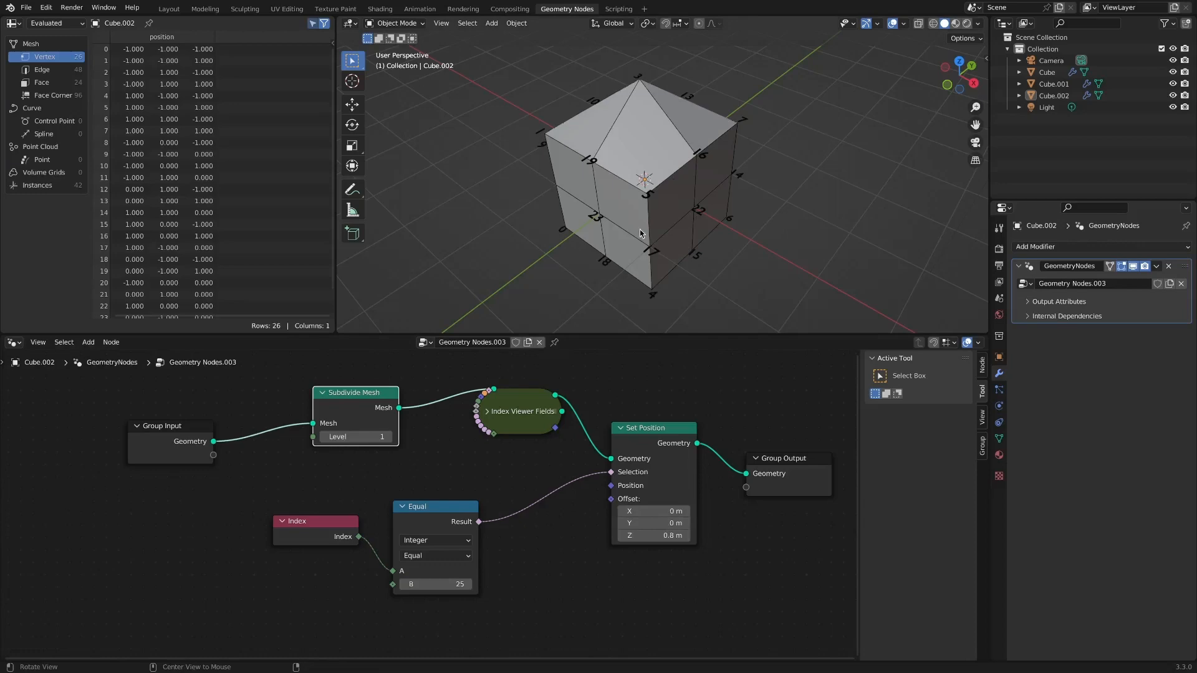
pyautogui.moveTo(640, 233); pyautogui.dragTo(944, 277, button='middle')
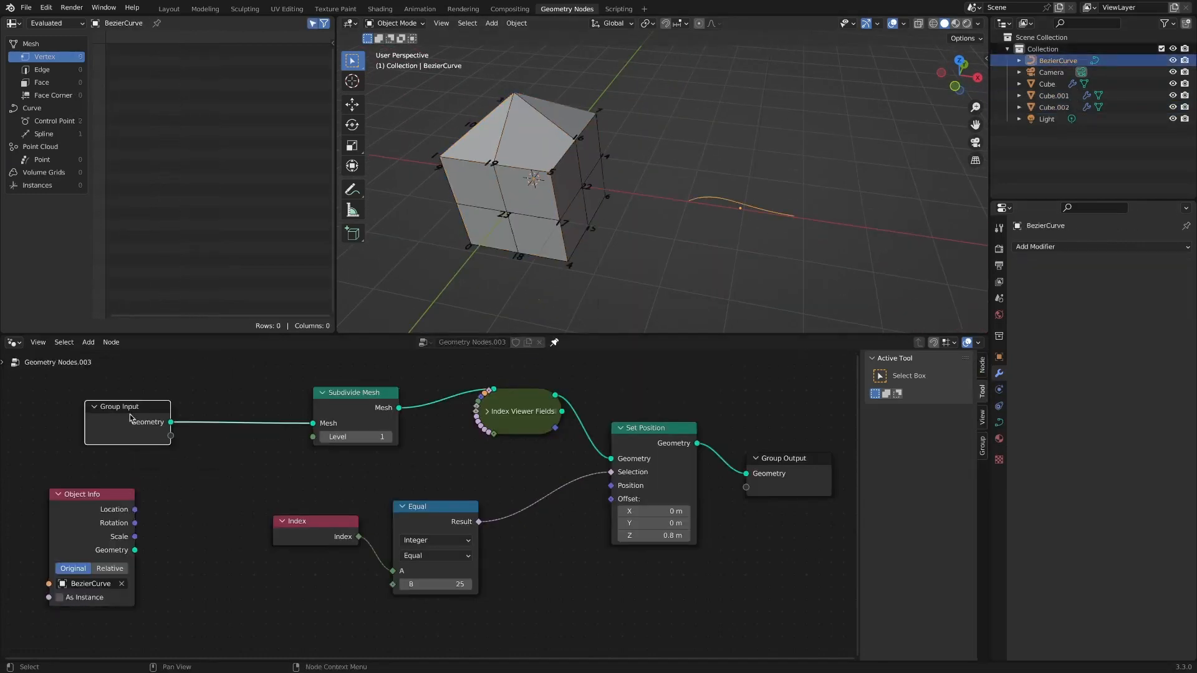
# Feed the BezierCurve Object Info geometry into the tree through a new Resample Curve node.
pyautogui.moveTo(135, 549); pyautogui.dragTo(312, 423)
pyautogui.moveTo(697, 229); pyautogui.dragTo(631, 281, button='middle')
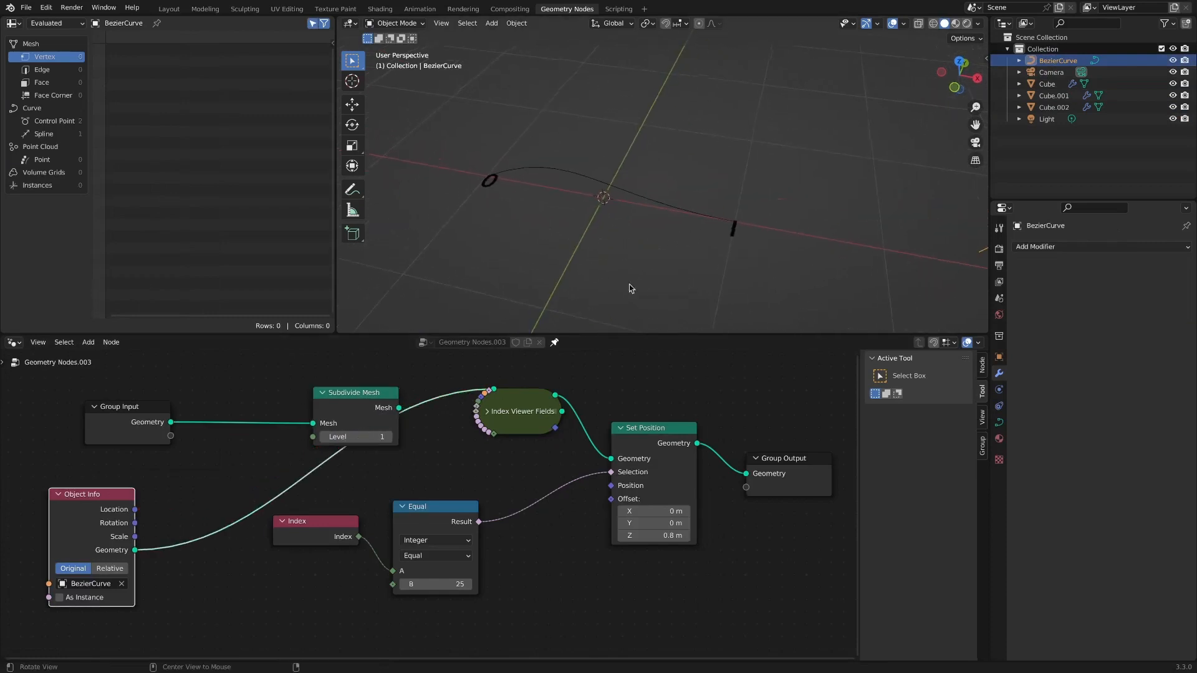
pyautogui.moveTo(365, 404); pyautogui.dragTo(269, 396)
pyautogui.hotkey('shift', 'a')
pyautogui.moveTo(379, 441)
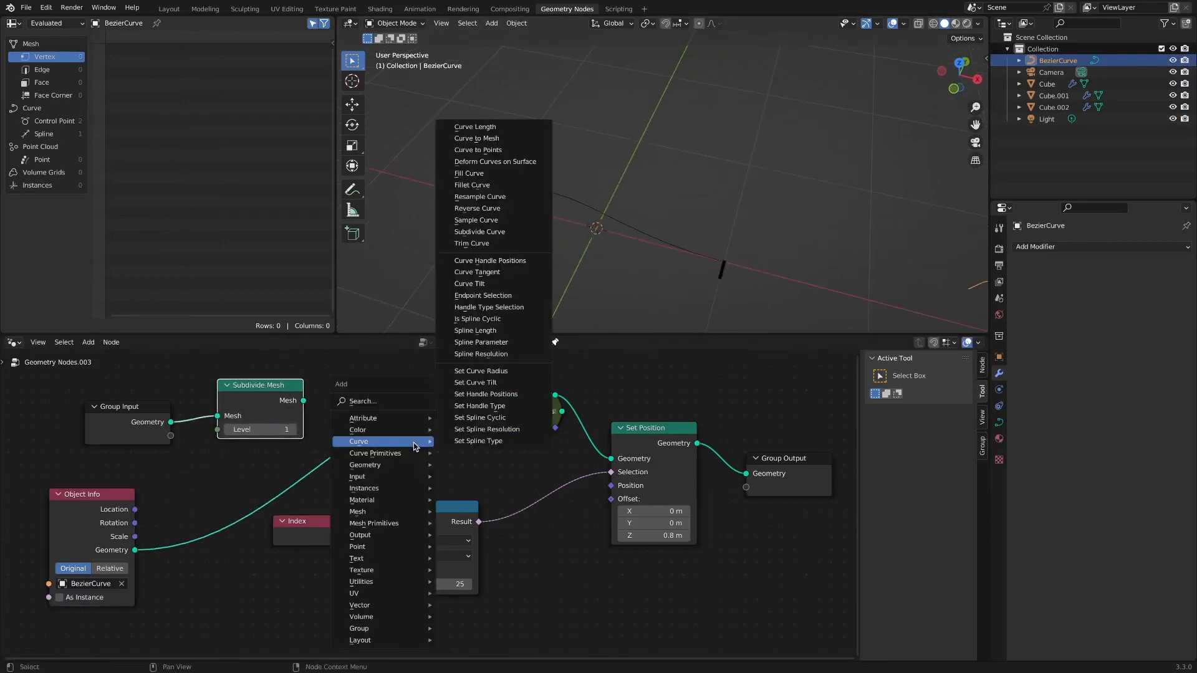
pyautogui.click(487, 205)
pyautogui.click(404, 412)
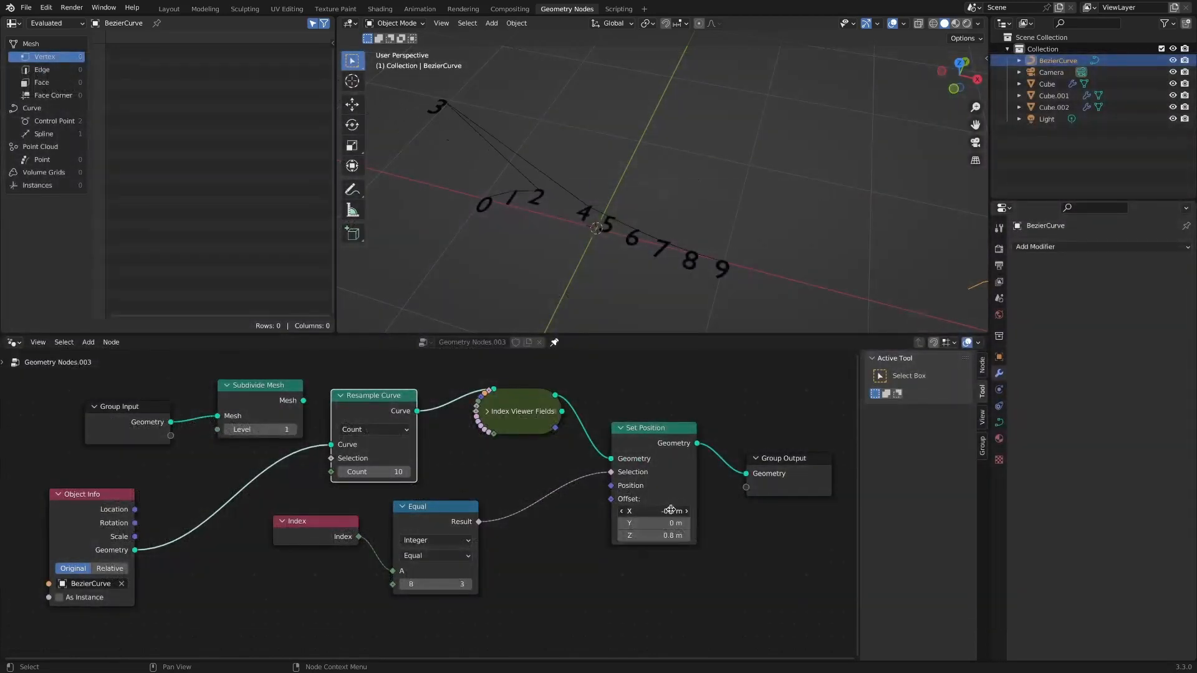
# Resample the curve to 11 points and set the compared index to 6.
pyautogui.click(409, 471)
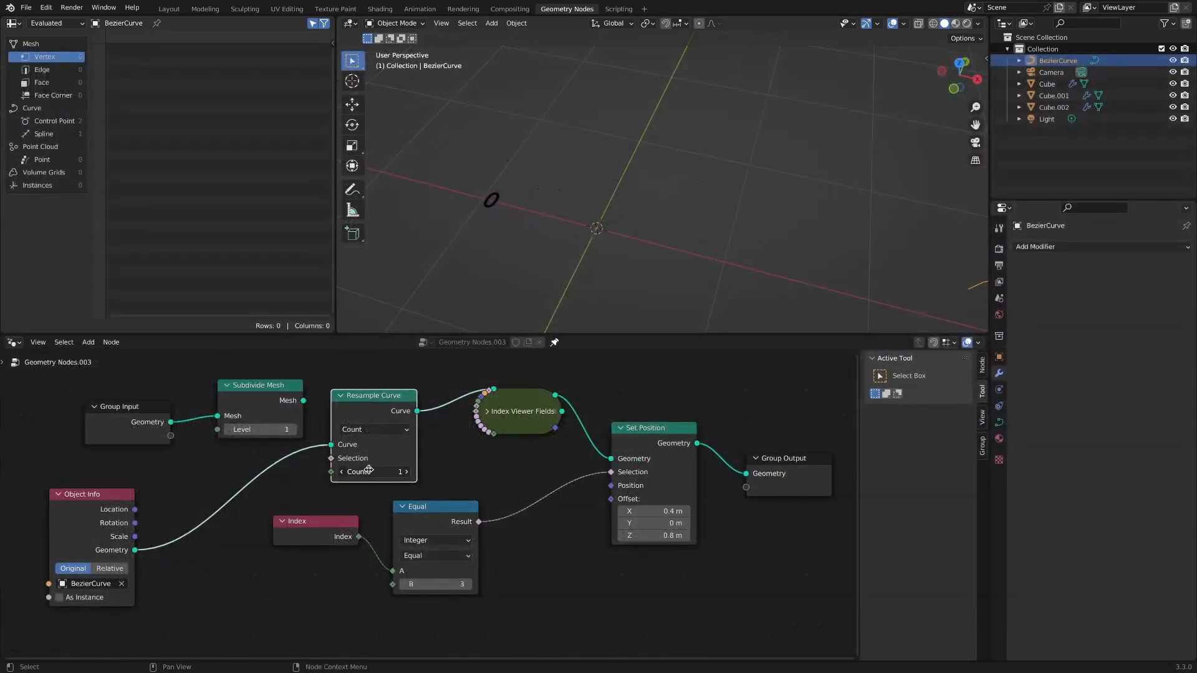
pyautogui.click(470, 584)
pyautogui.moveTo(470, 584); pyautogui.dragTo(477, 592)
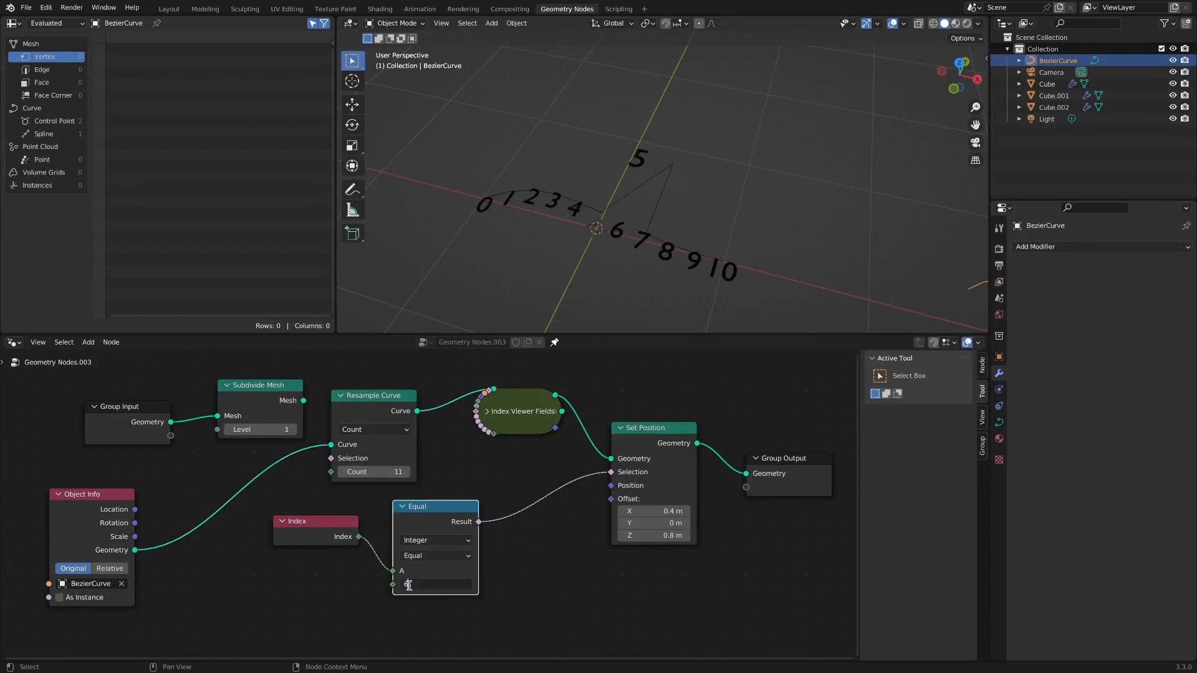
pyautogui.write('6')
pyautogui.press('Return')
pyautogui.click(487, 411)
# Enlarge the node editor, enter the Index Viewer Fields II group and pan around its internal tree.
pyautogui.moveTo(598, 334); pyautogui.dragTo(599, 161)
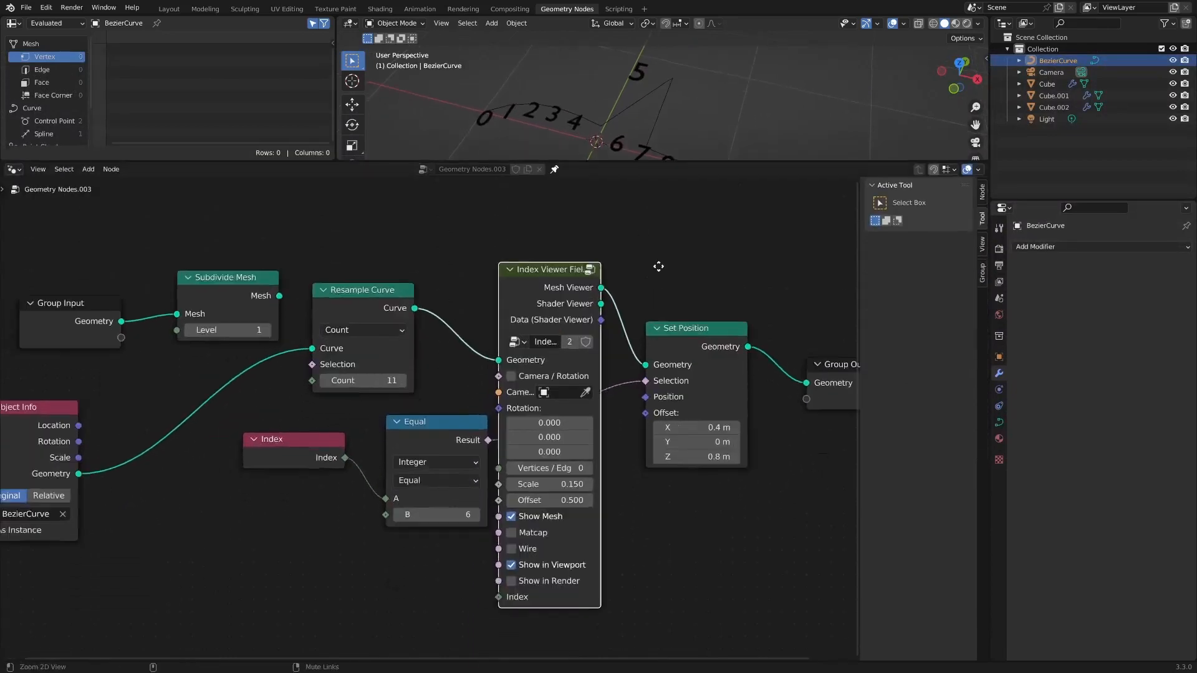
pyautogui.scroll(2, 657, 267)
pyautogui.press('Tab')
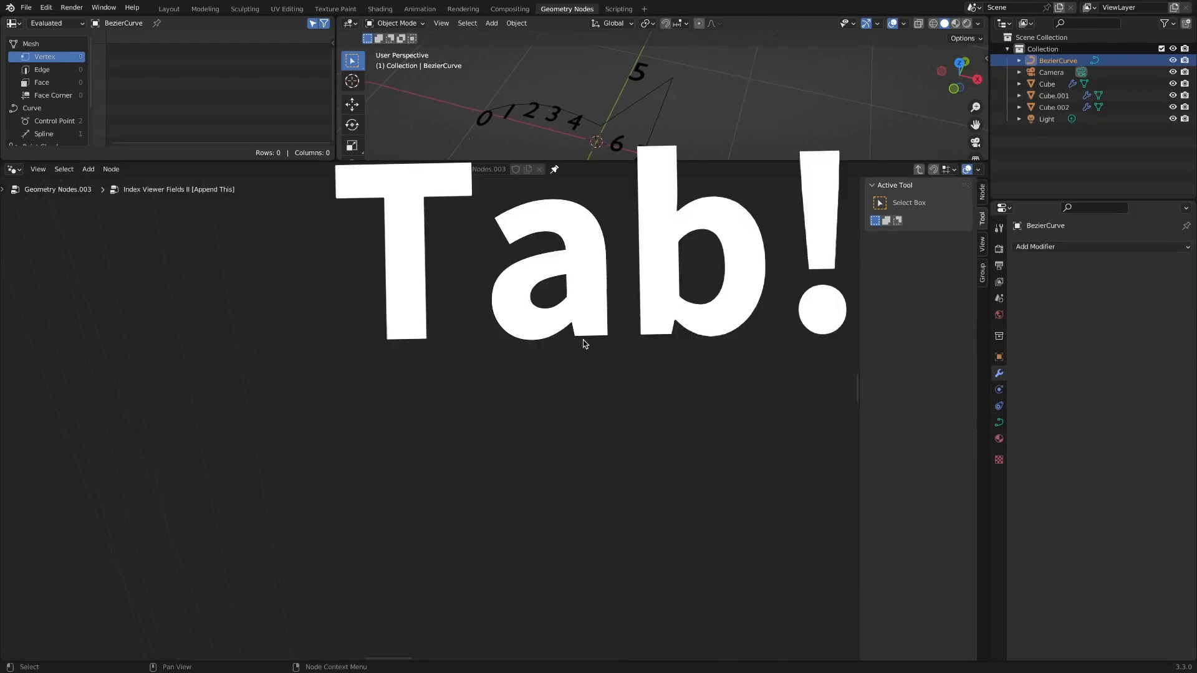
pyautogui.scroll(-10, 547, 422)
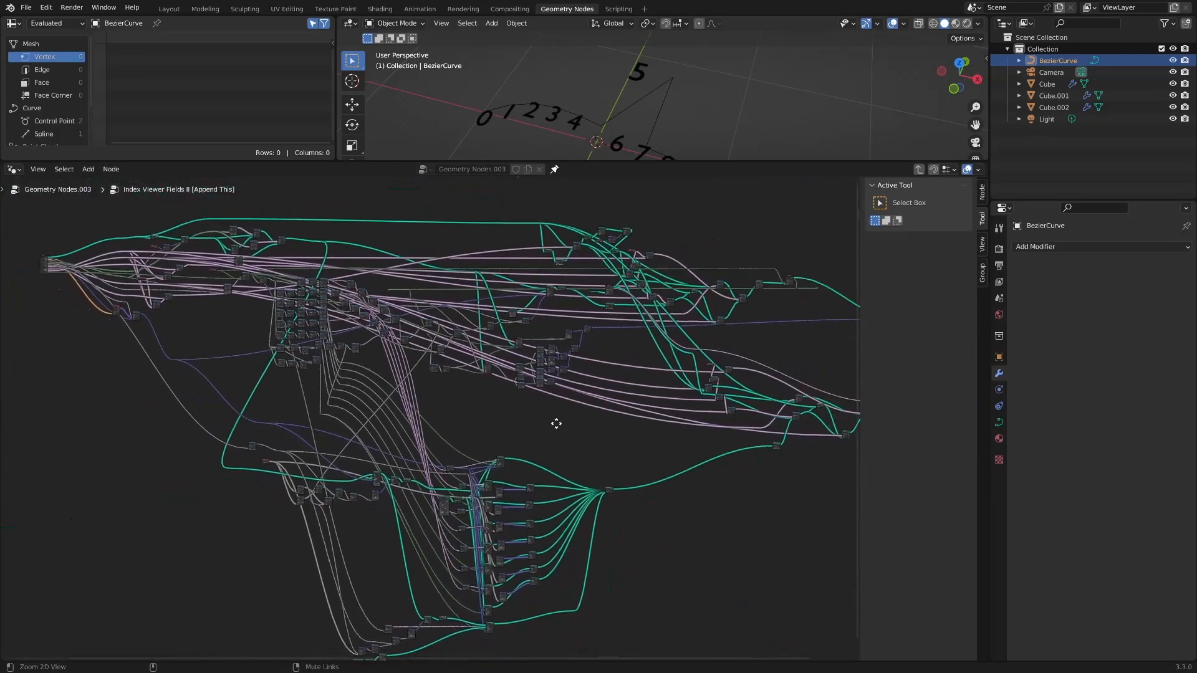
pyautogui.scroll(-2, 556, 425)
pyautogui.scroll(2, 562, 430)
pyautogui.scroll(1, 569, 422)
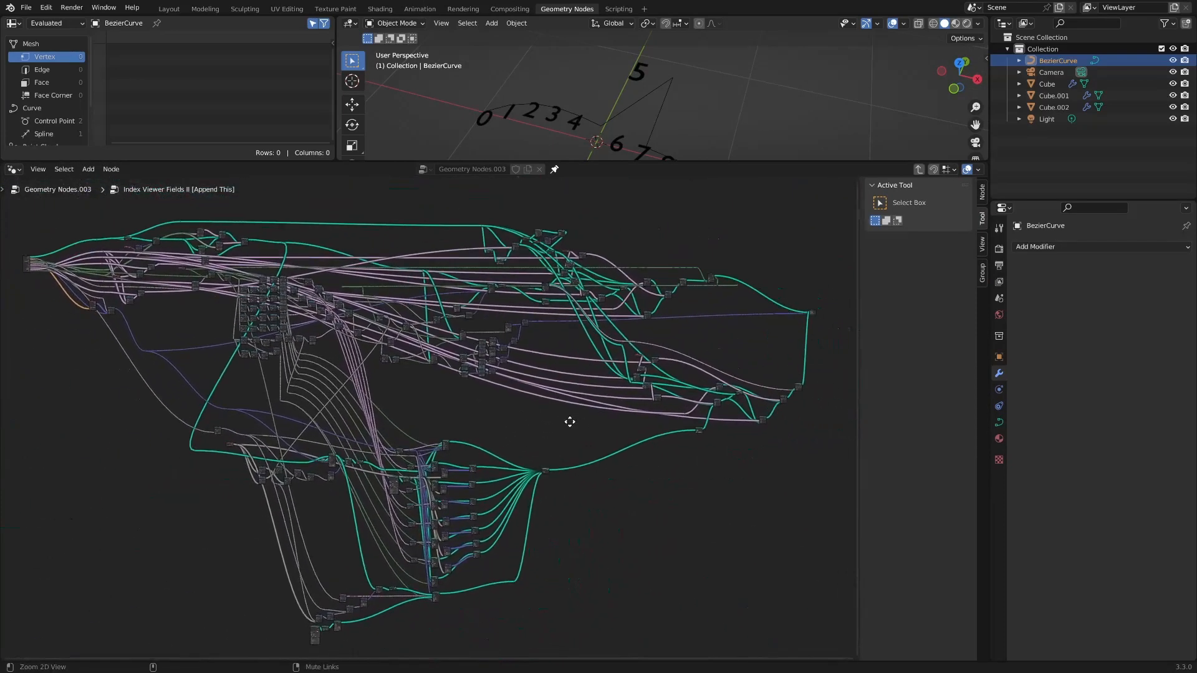
pyautogui.scroll(5, 502, 449)
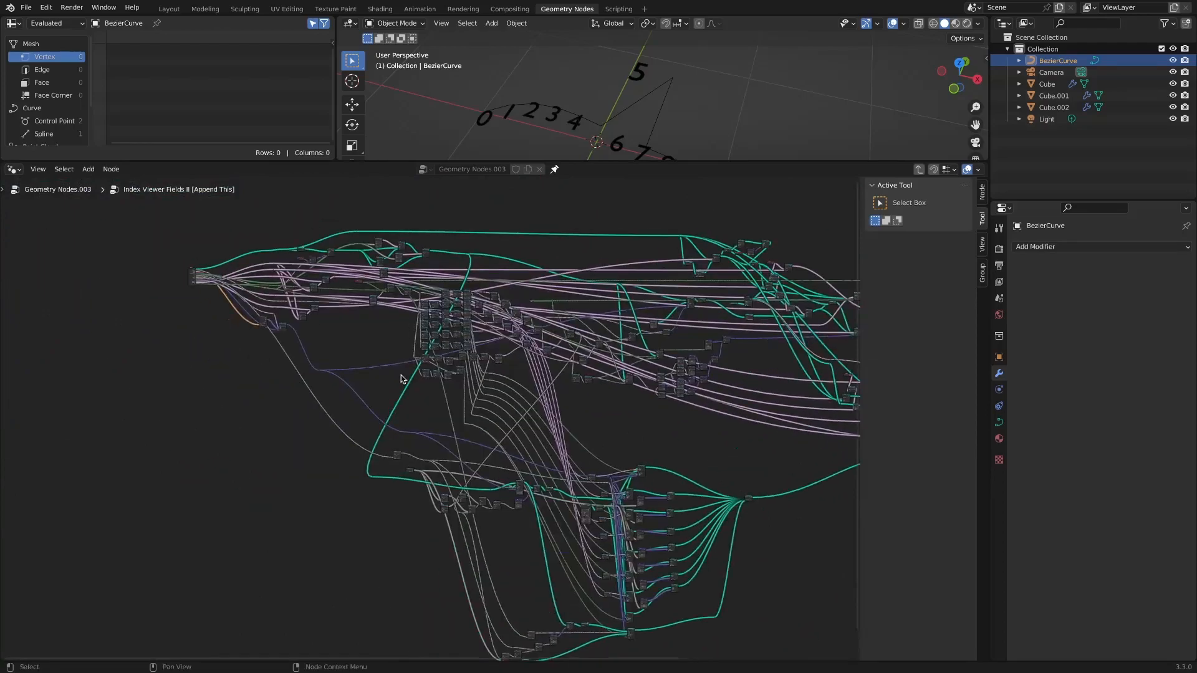
pyautogui.scroll(5, 468, 421)
pyautogui.moveTo(468, 422); pyautogui.dragTo(420, 385, button='middle')
pyautogui.scroll(-4, 420, 384)
pyautogui.scroll(-4, 468, 421)
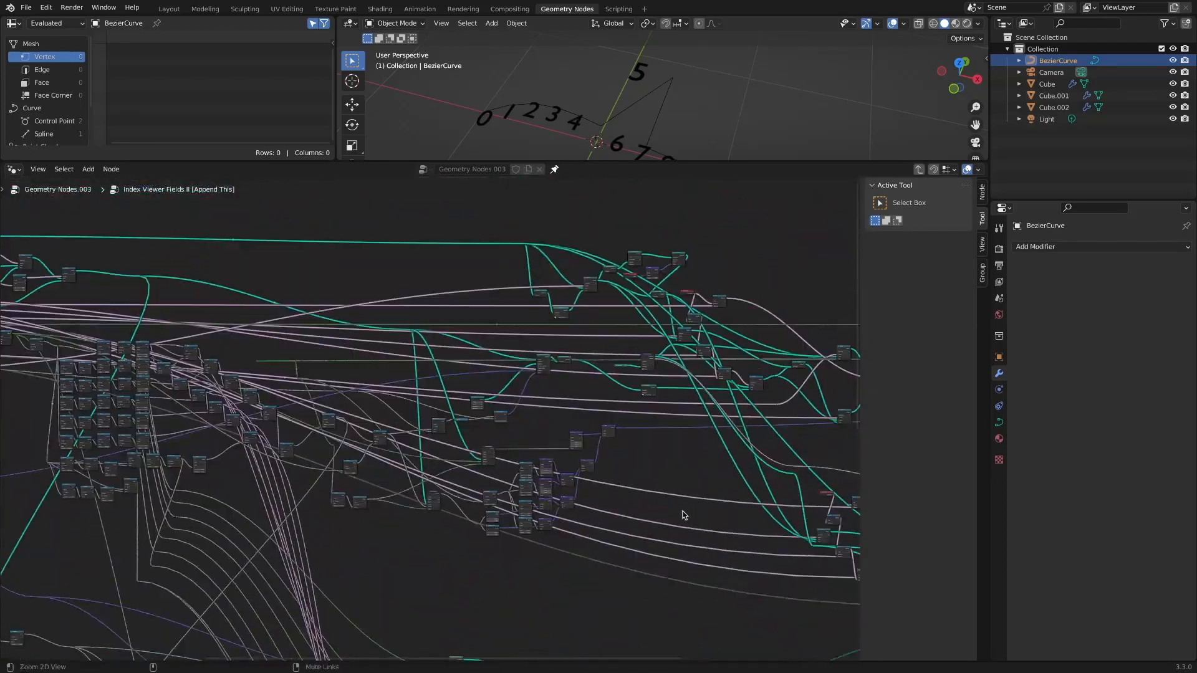